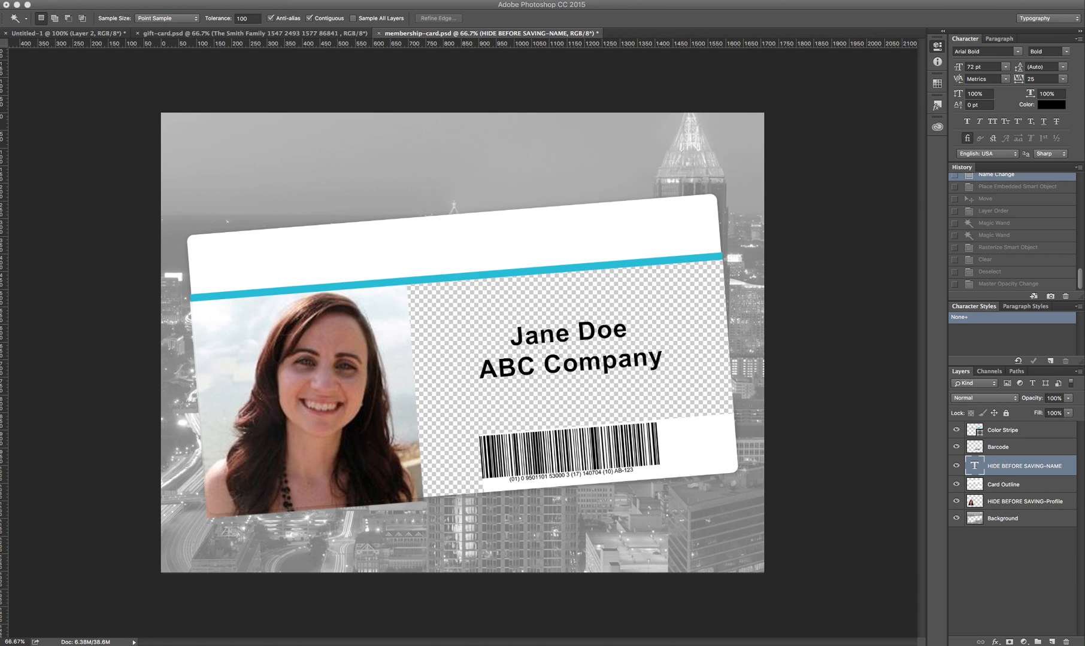
# Step: Place the Buzz Points logo on the card, rotated to match the card's tilt
pyautogui.moveTo(317, 188); pyautogui.dragTo(469, 199)
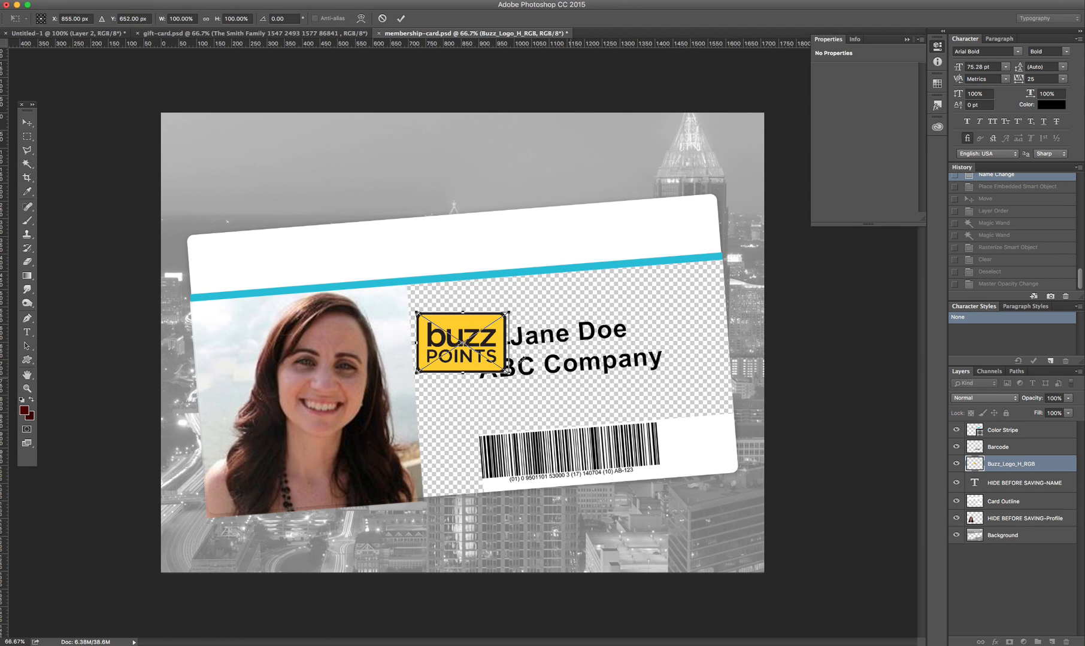
pyautogui.moveTo(489, 355); pyautogui.dragTo(713, 250)
pyautogui.press('Return')
# Step: Nudge the committed logo right into the card's top-right corner
pyautogui.click(642, 244)
pyautogui.press('v')
pyautogui.press('super+d')
pyautogui.moveTo(629, 234); pyautogui.dragTo(650, 233)
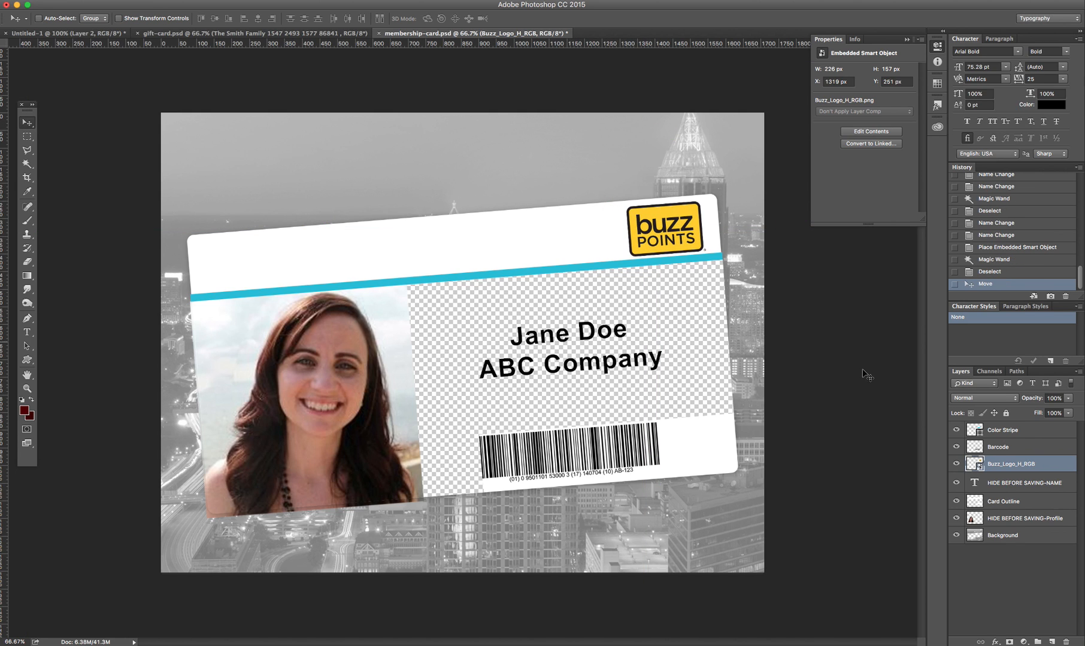
# Step: Recolour the Color Stripe fill to the logo's yellow (fbd200), then hide the panels
pyautogui.doubleClick(975, 430)
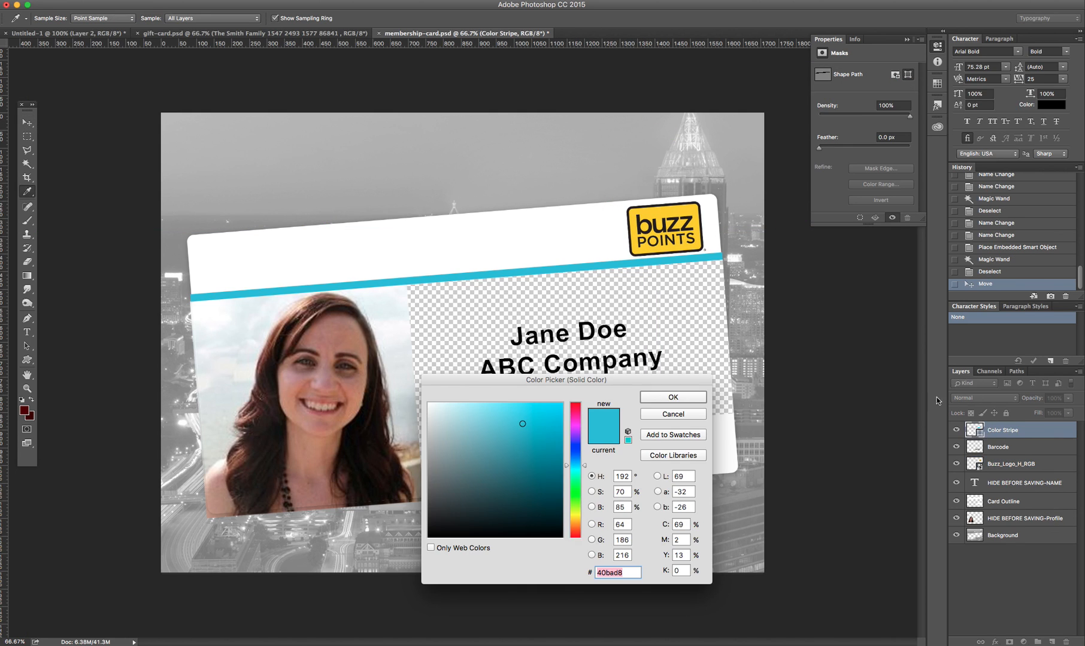
pyautogui.click(658, 212)
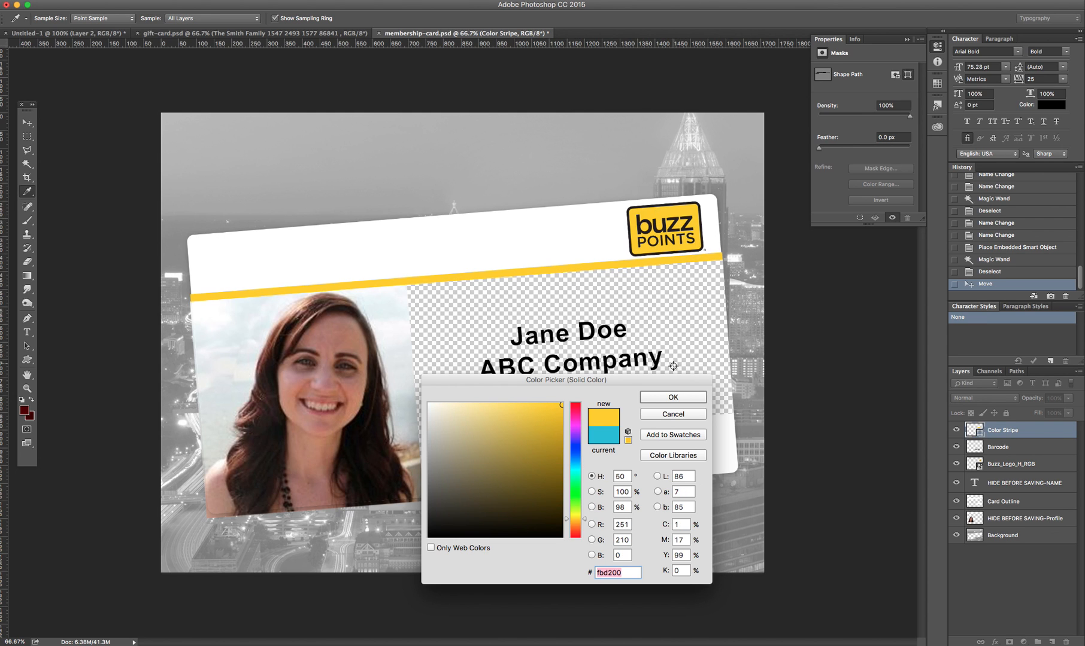
pyautogui.click(672, 397)
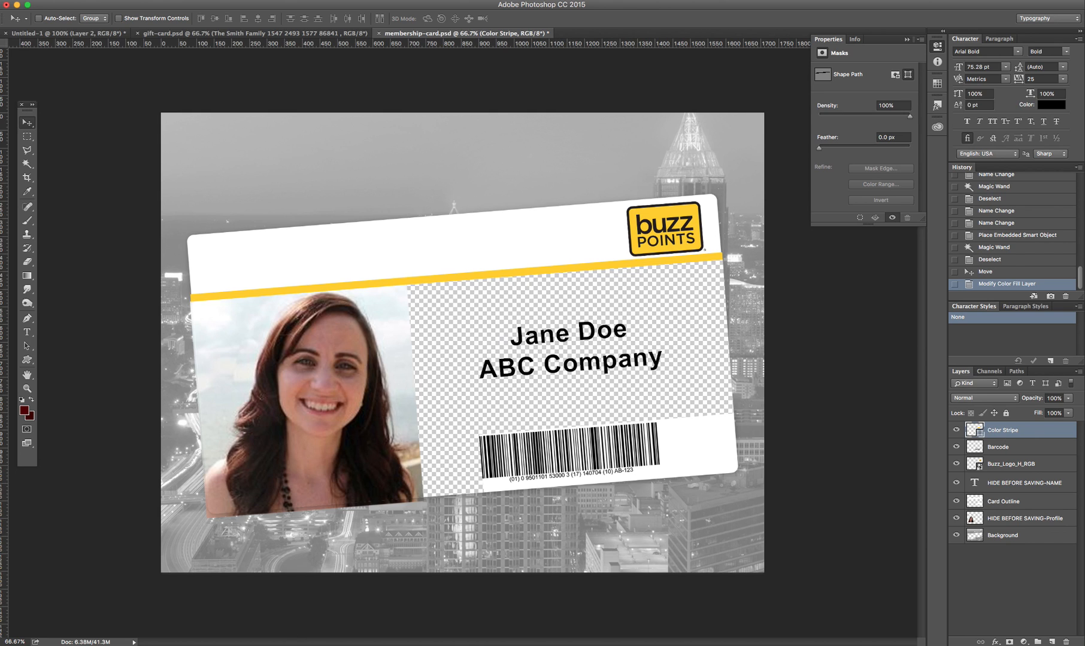
pyautogui.press('super+Tab')
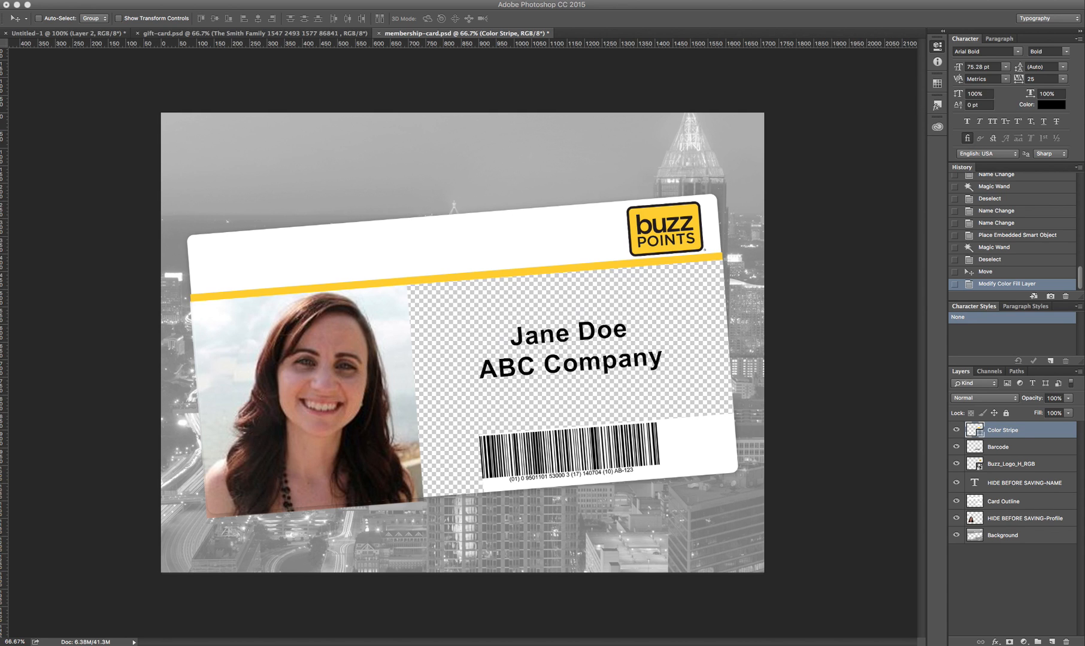
# Step: Place the New York night photo and enlarge it to cover the whole canvas
pyautogui.moveTo(1, 149); pyautogui.dragTo(223, 97)
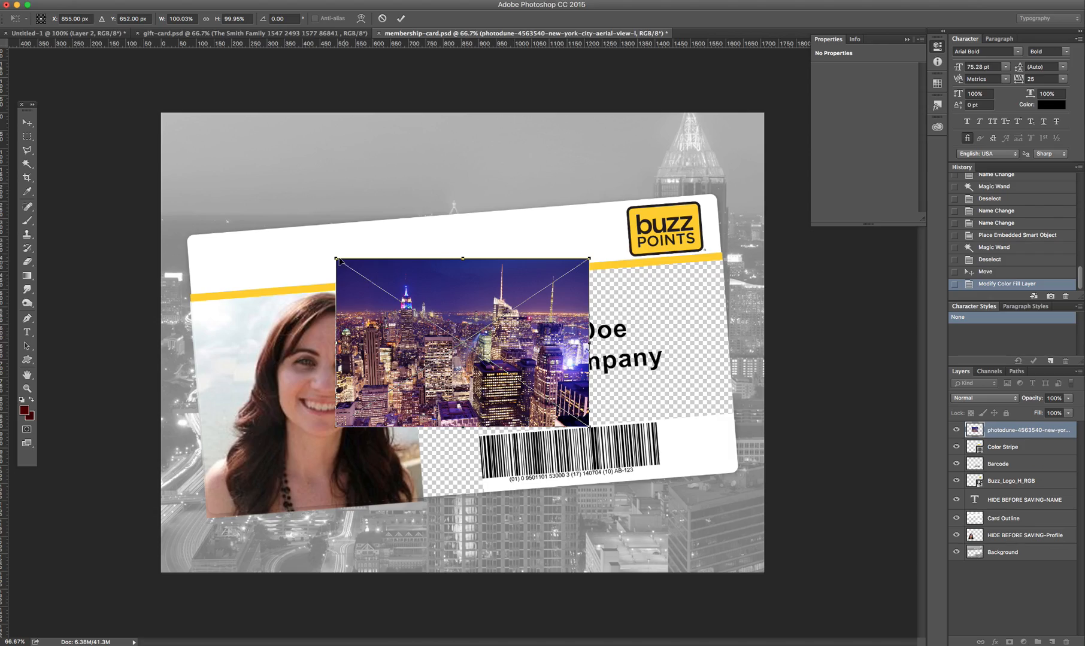
pyautogui.moveTo(340, 261); pyautogui.dragTo(57, 72)
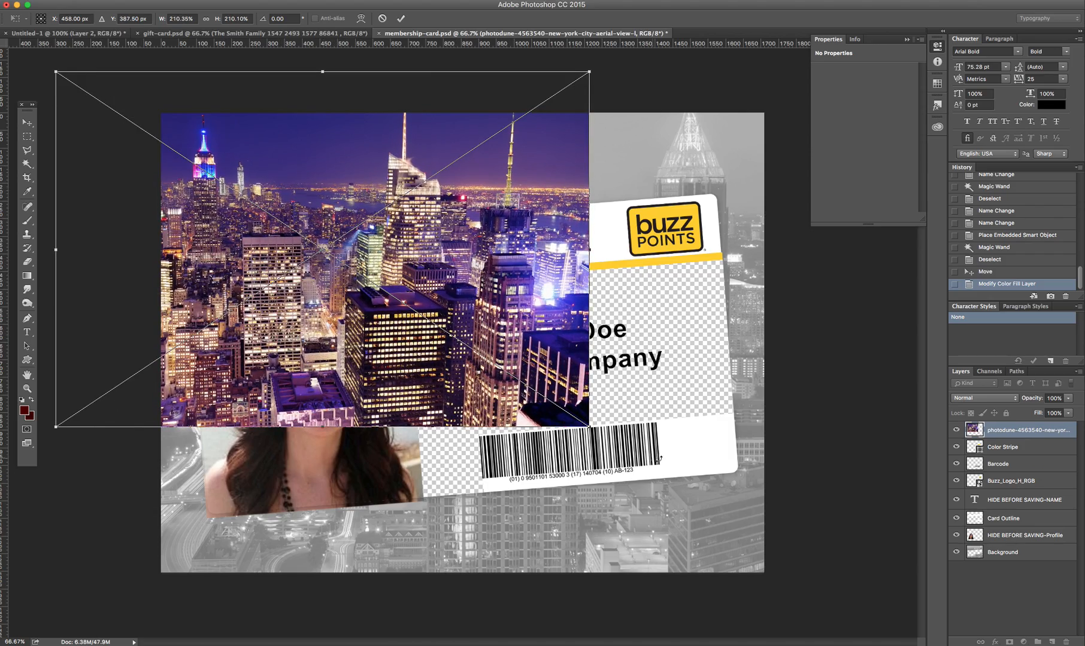
pyautogui.moveTo(589, 427); pyautogui.dragTo(839, 594)
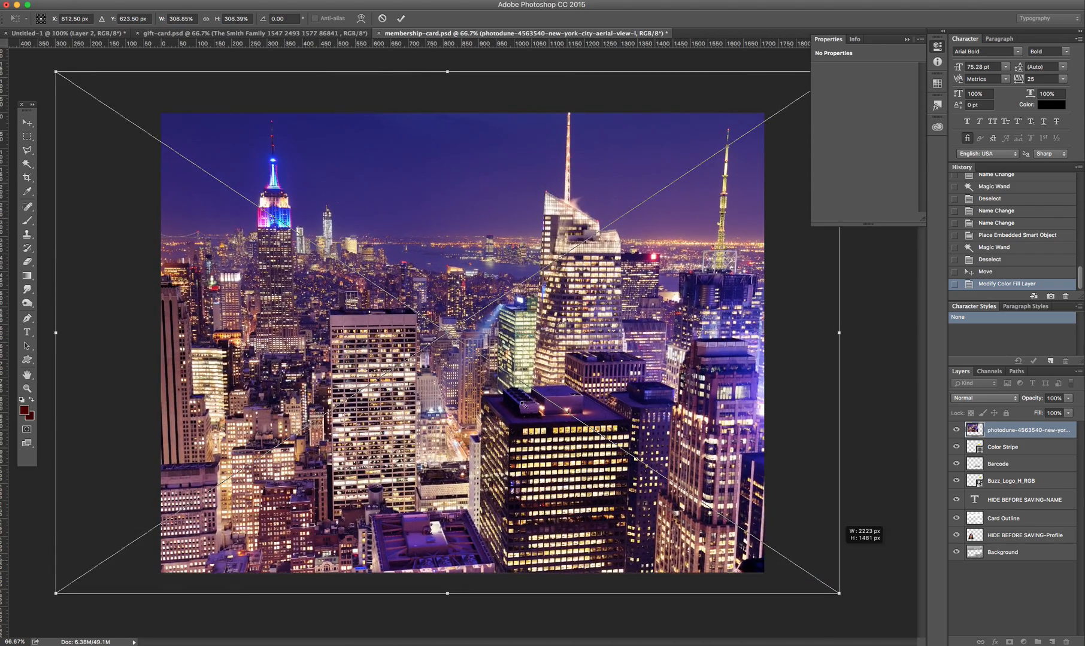
pyautogui.moveTo(55, 71); pyautogui.dragTo(8, 40)
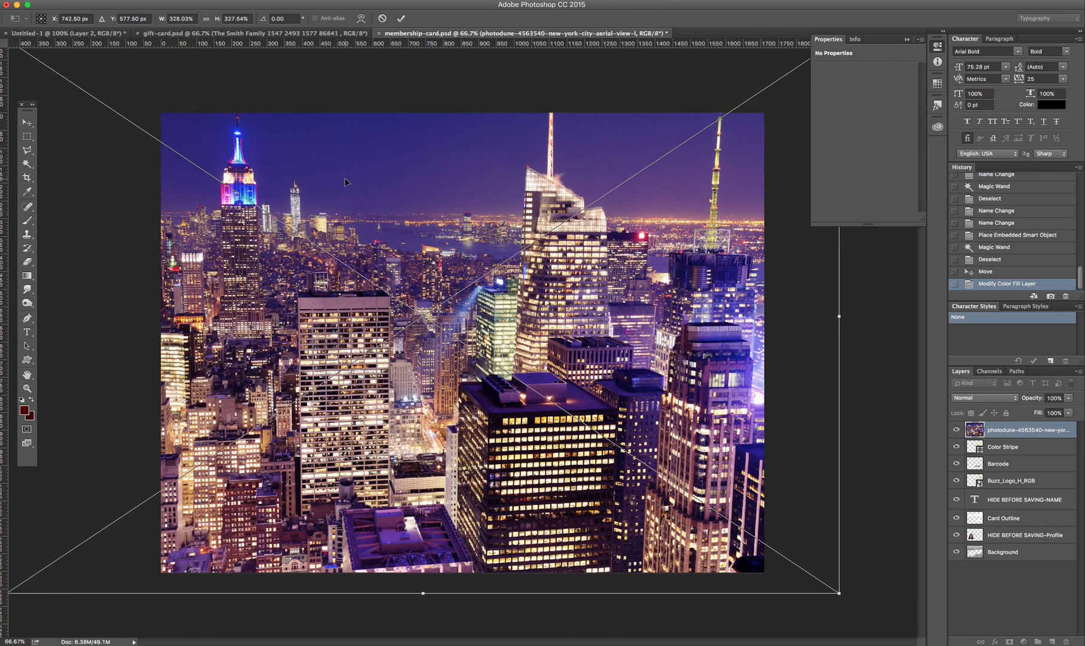
pyautogui.press('Return')
# Step: Move the photo layer just above Background, rasterize the smart object, and hide it
pyautogui.moveTo(343, 157); pyautogui.dragTo(371, 152)
pyautogui.moveTo(978, 430); pyautogui.dragTo(986, 543)
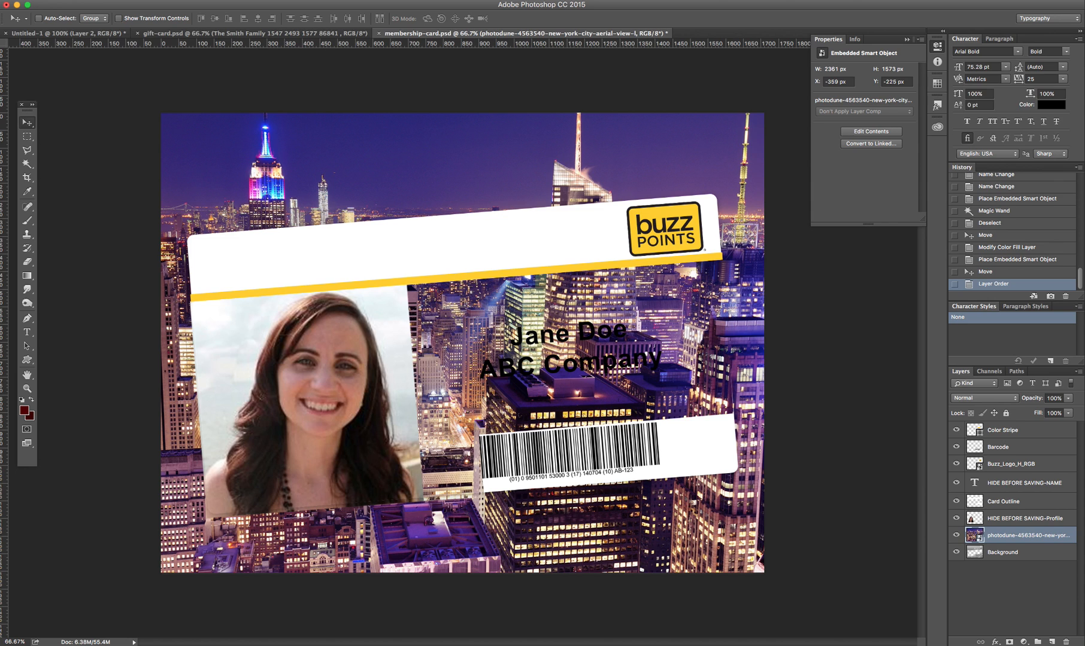
pyautogui.click(48, 0)
pyautogui.moveTo(74, 176)
pyautogui.click(202, 214)
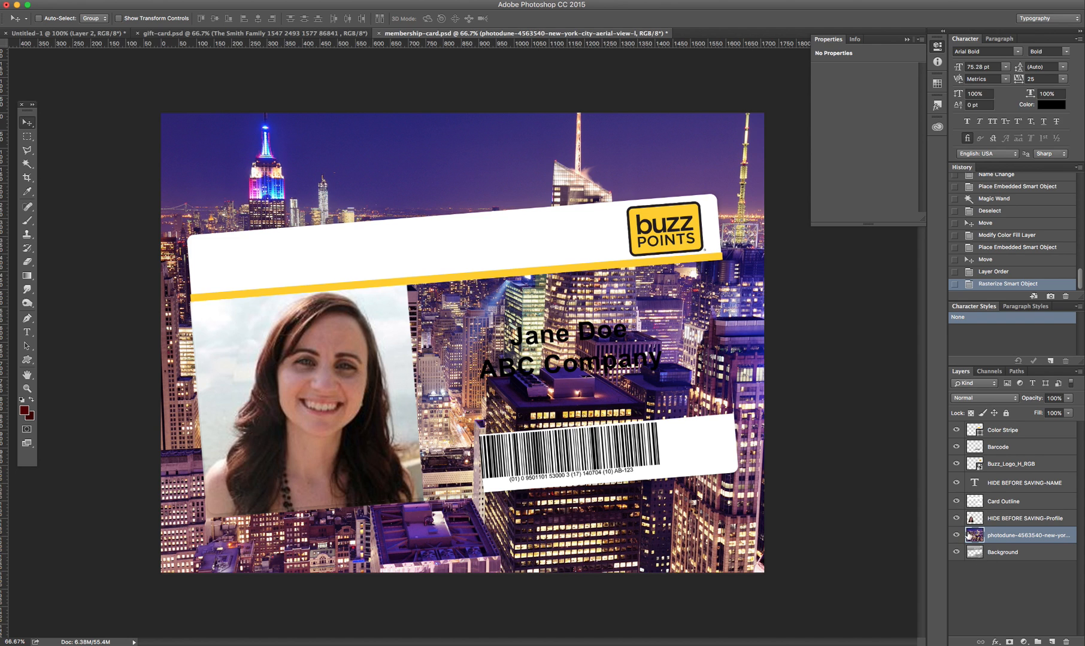
pyautogui.click(956, 536)
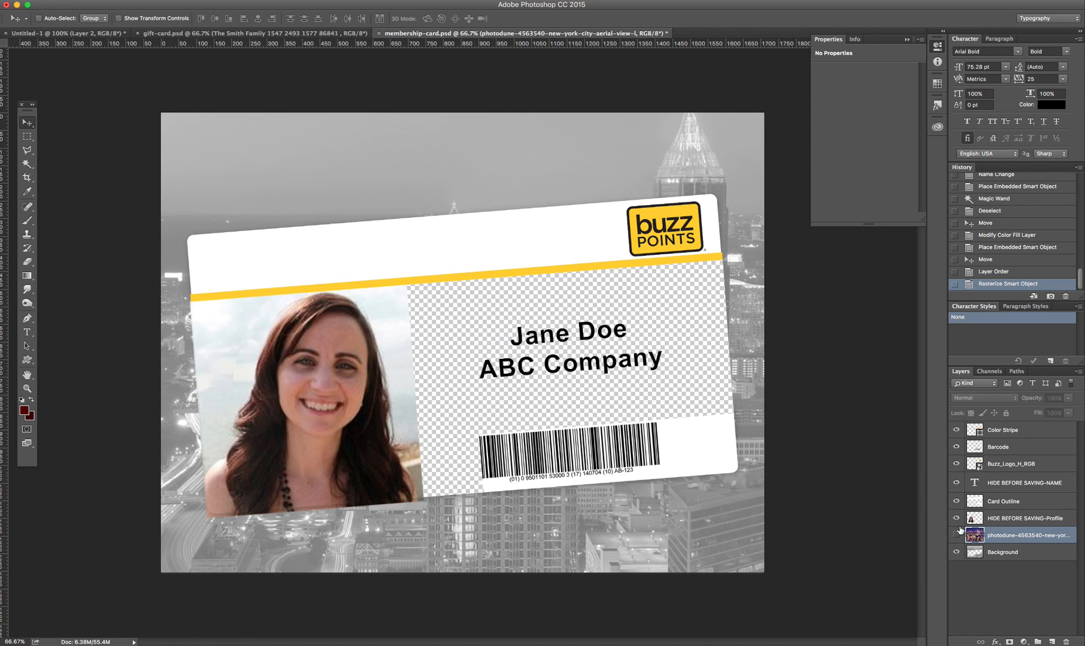
# Step: Hide the background, card outline, logo, barcode, stripe, name text and profile photo layers
pyautogui.click(956, 553)
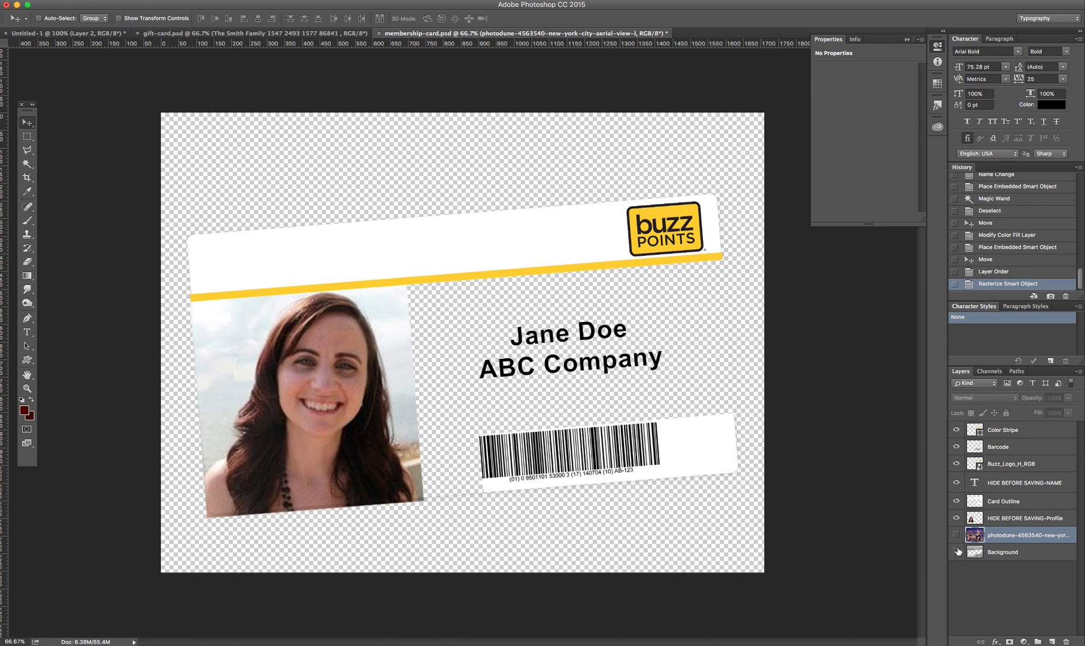
pyautogui.click(956, 502)
pyautogui.click(956, 464)
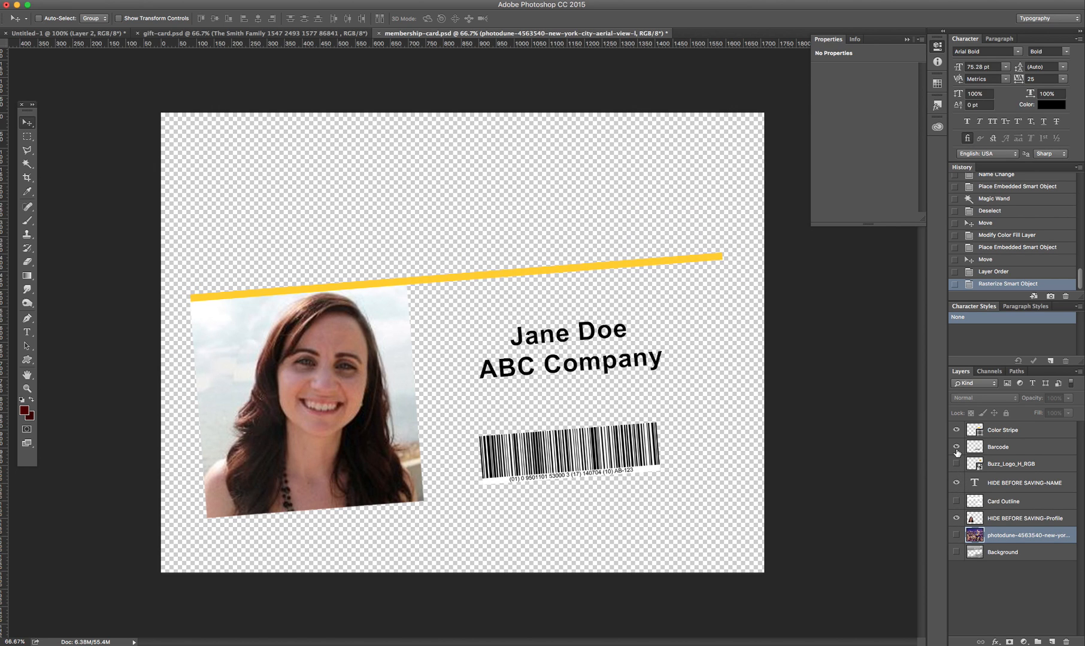
pyautogui.click(956, 447)
pyautogui.click(956, 430)
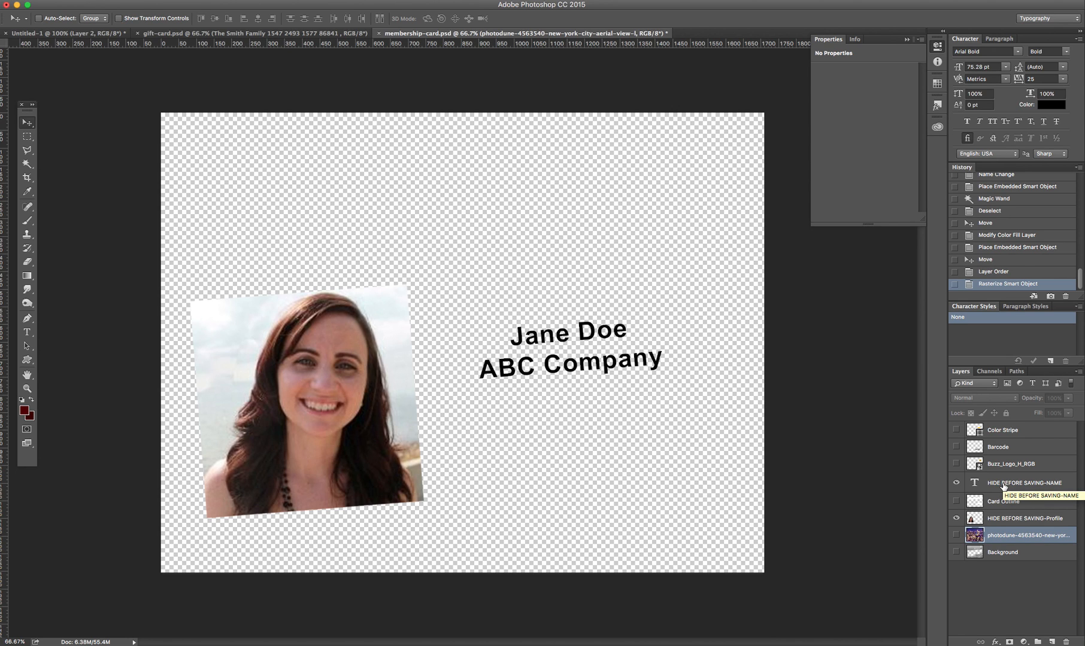
pyautogui.click(956, 483)
pyautogui.click(956, 518)
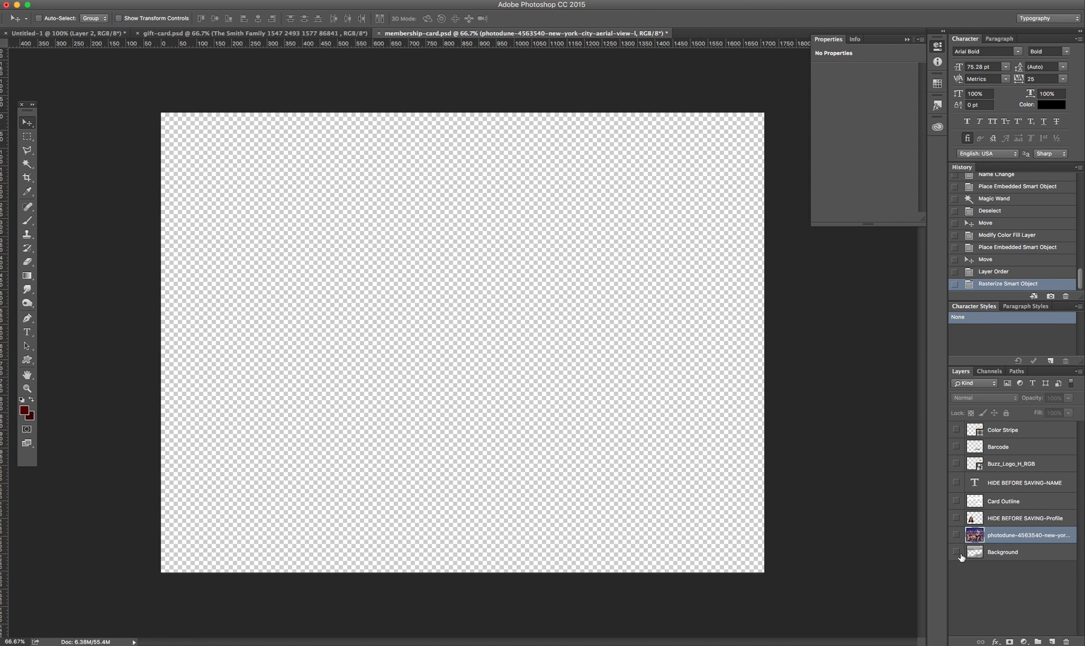
# Step: Show the grey background, card outline, yellow stripe, barcode and Buzz Points logo again
pyautogui.click(956, 552)
pyautogui.click(956, 501)
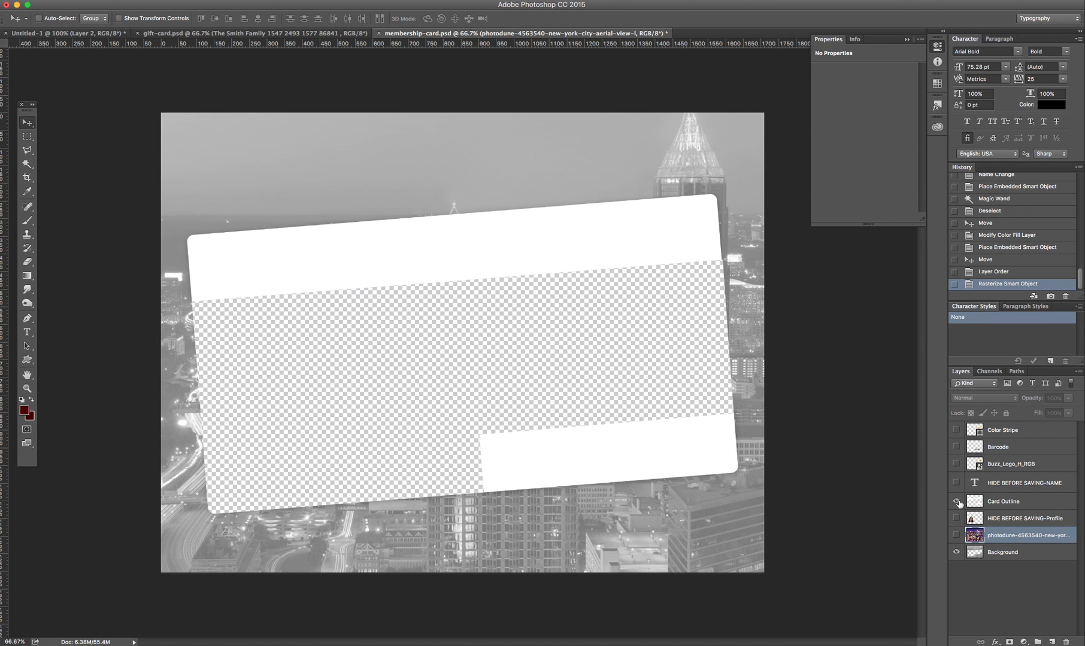
pyautogui.click(956, 430)
pyautogui.click(956, 446)
pyautogui.click(956, 464)
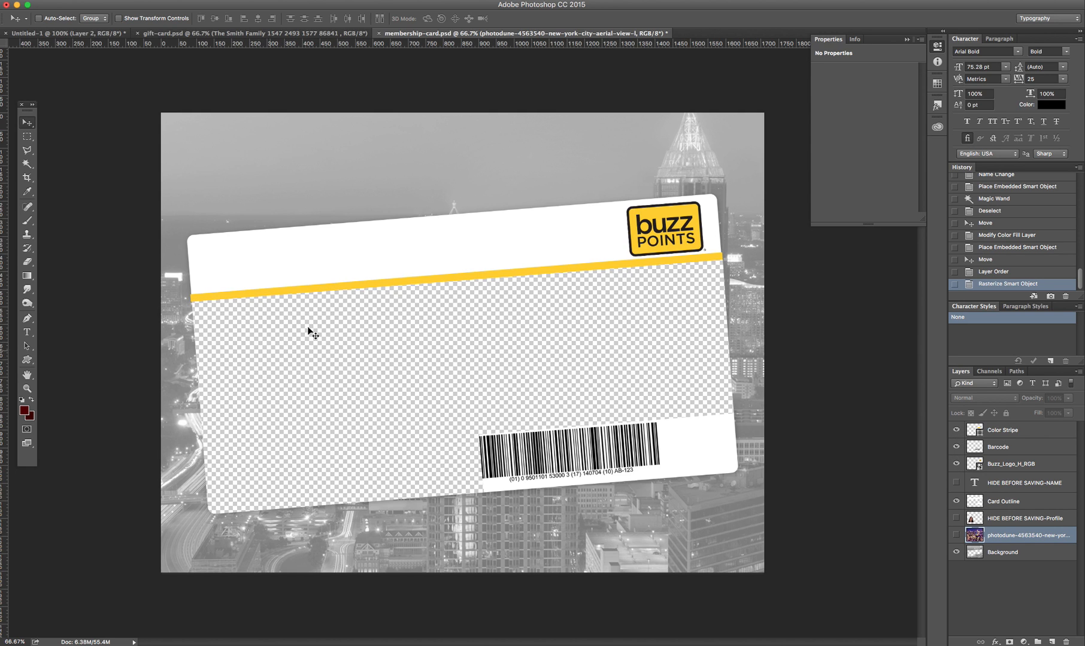
# Step: Preview then re-hide the name text and profile photo, and show the colour New York photo
pyautogui.click(956, 483)
pyautogui.click(956, 519)
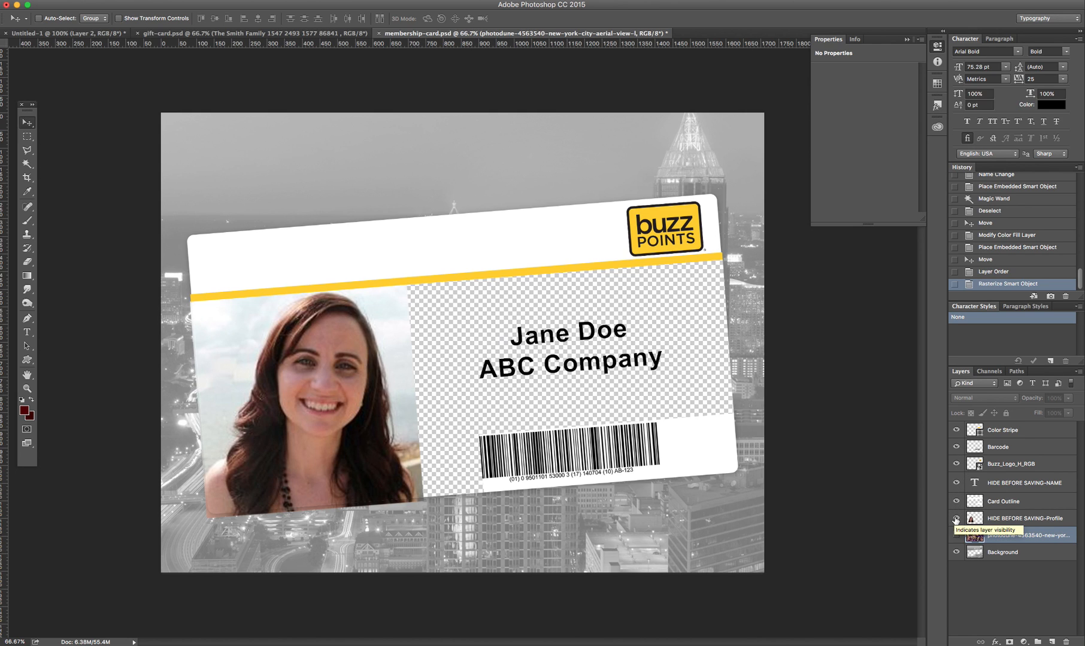
pyautogui.click(956, 519)
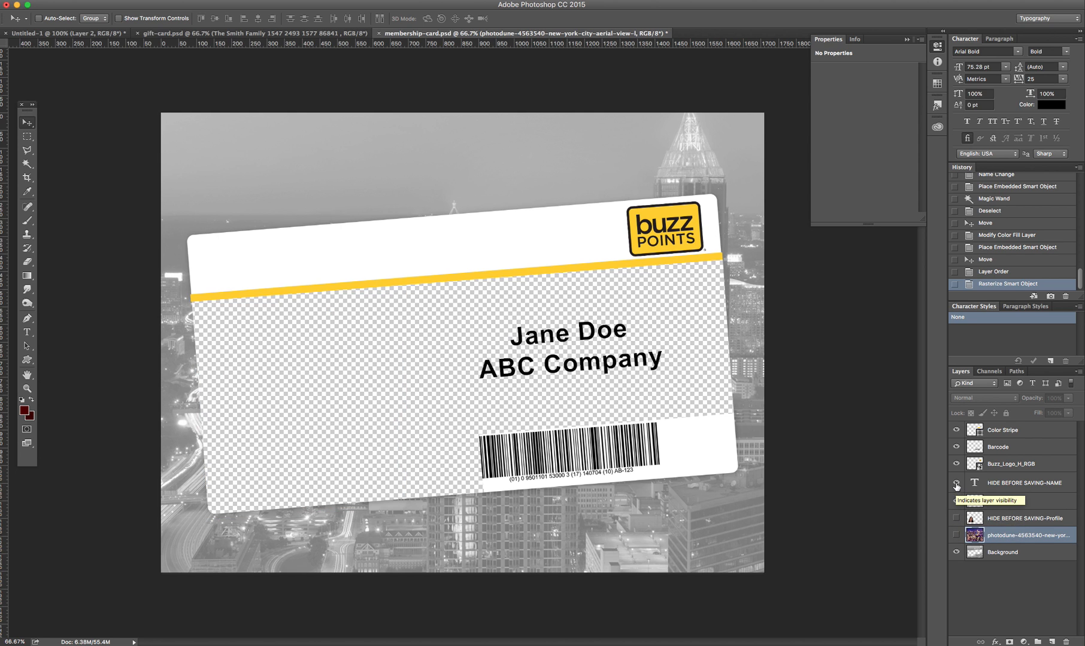
pyautogui.click(956, 483)
pyautogui.click(955, 536)
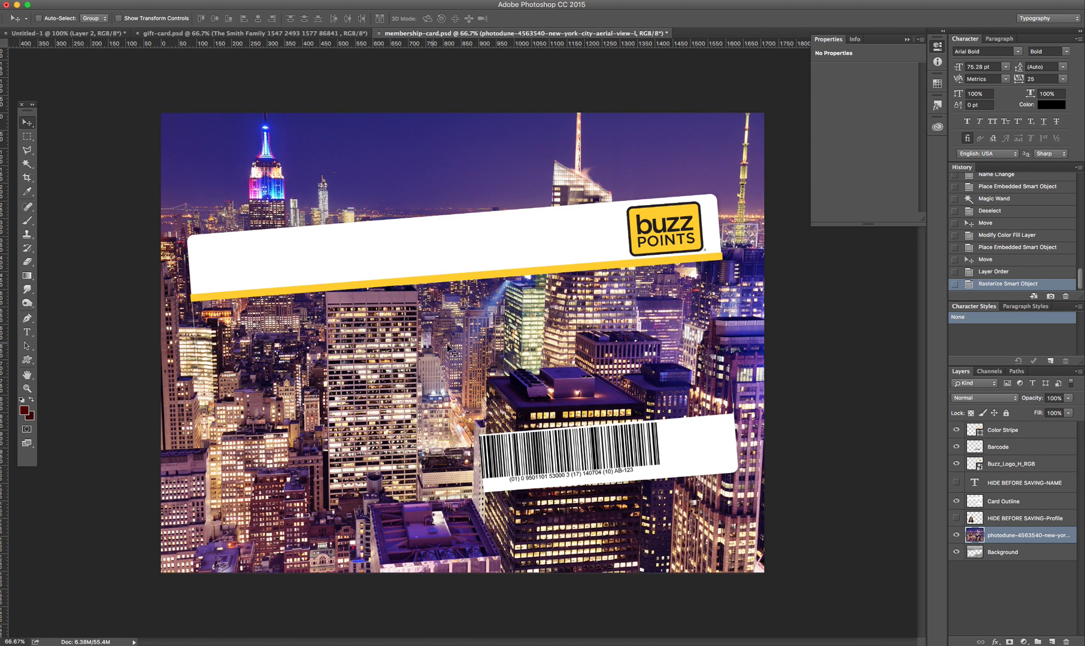
# Step: Magic-wand select the card's empty transparent area on the Background layer
pyautogui.click(956, 535)
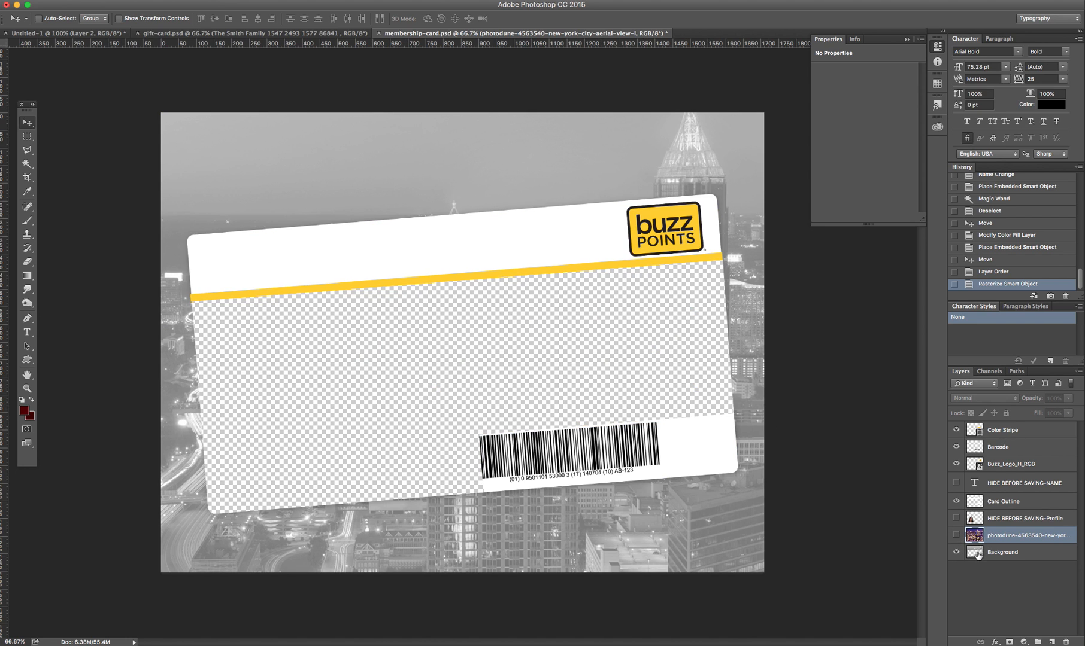
pyautogui.click(998, 553)
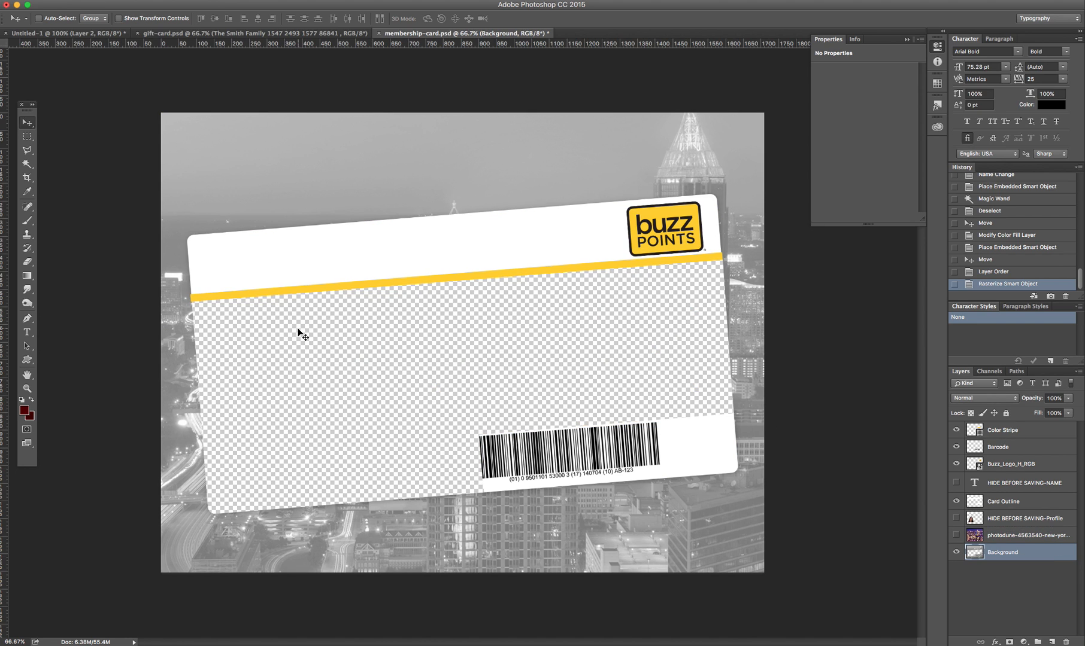
pyautogui.click(27, 164)
pyautogui.click(413, 377)
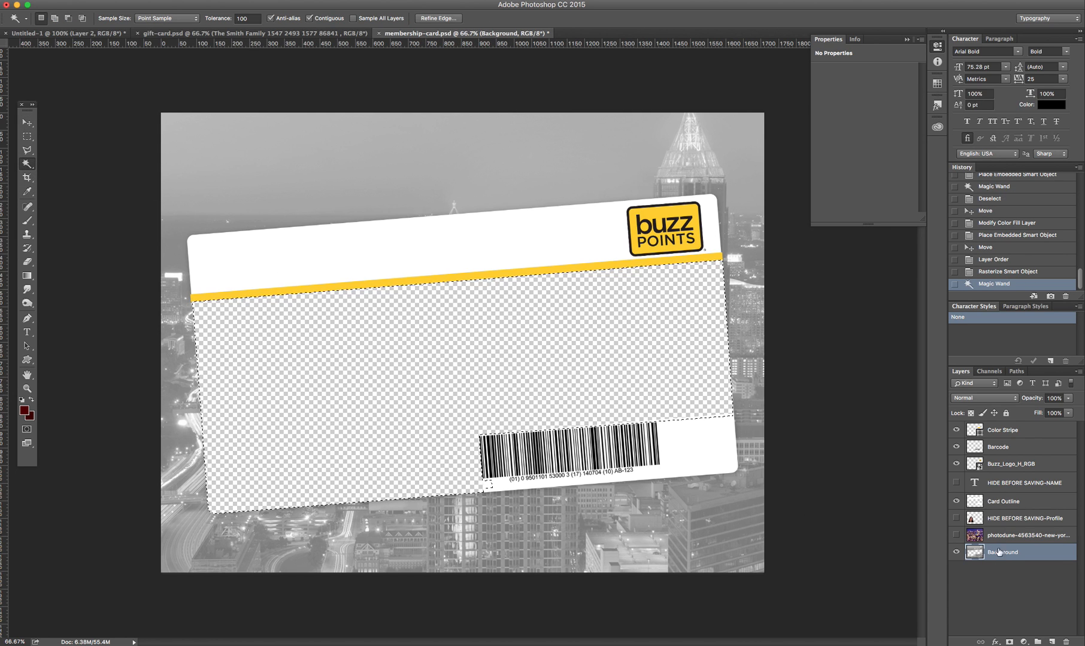
# Step: Delete the New York photo inside the card area and fade it to 65% opacity
pyautogui.click(956, 552)
pyautogui.click(956, 535)
pyautogui.click(972, 535)
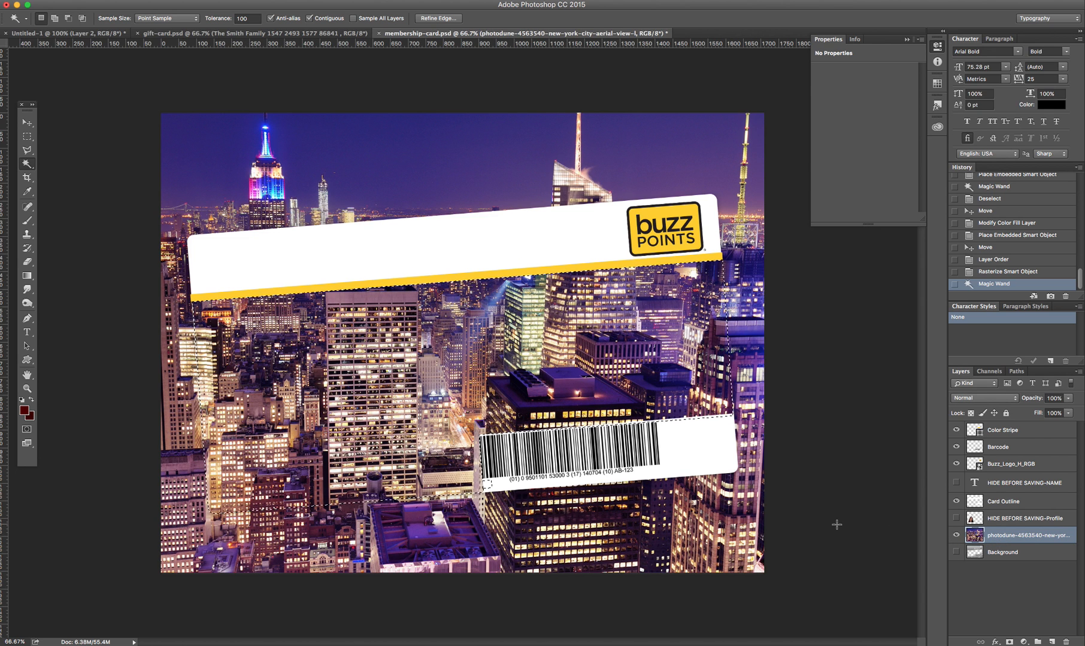
pyautogui.press('Delete')
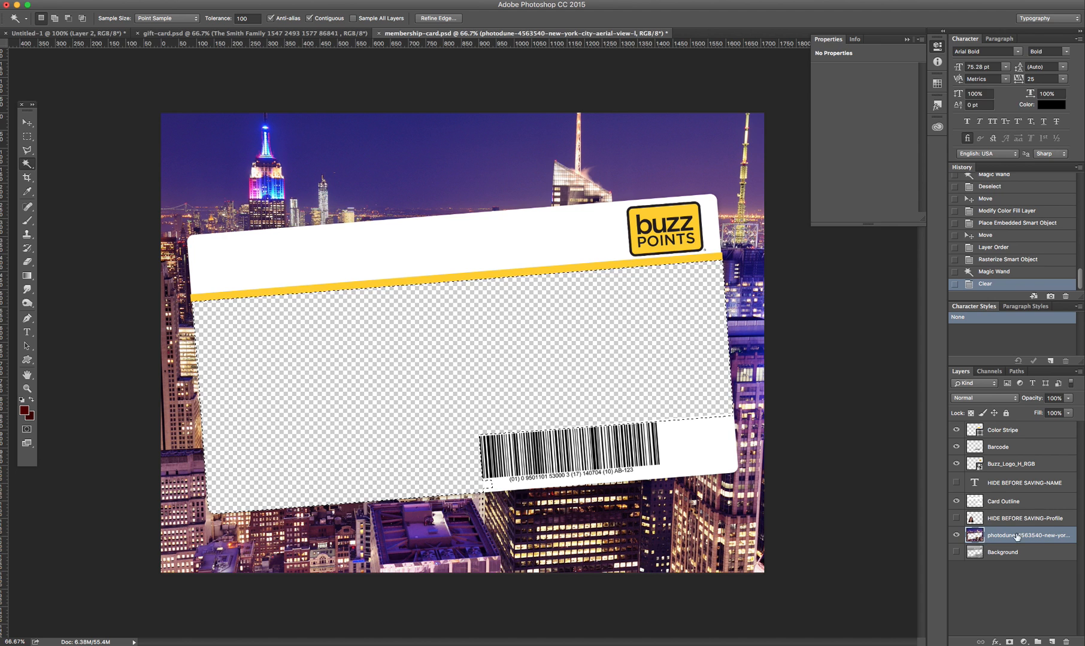
pyautogui.click(1068, 398)
pyautogui.moveTo(1069, 409); pyautogui.dragTo(1052, 409)
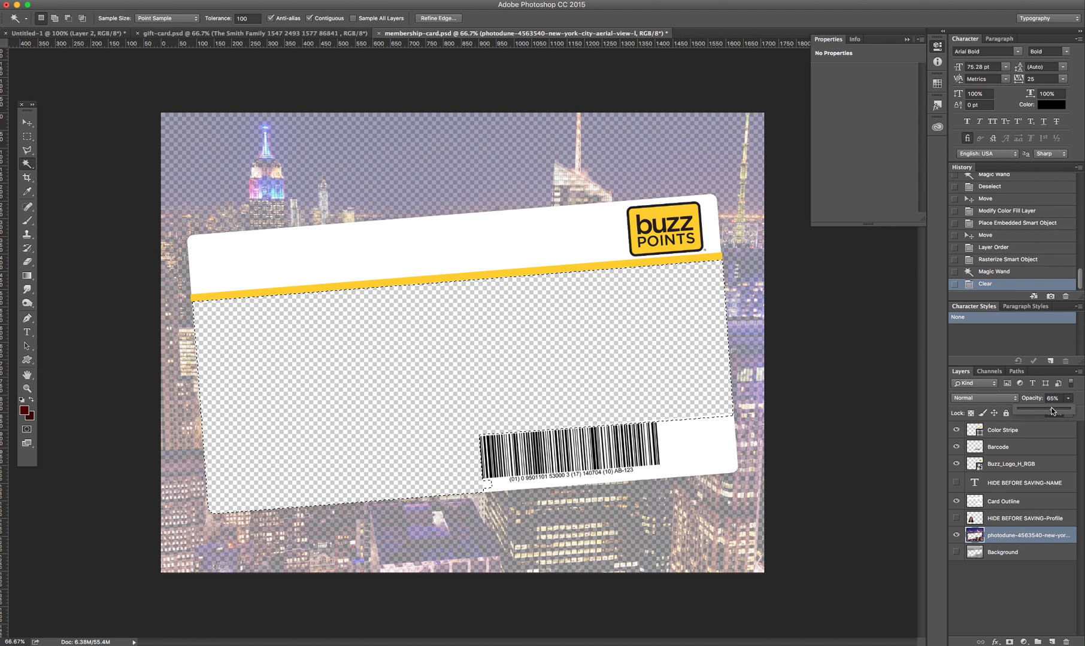
pyautogui.click(27, 123)
# Step: Deselect, then preview the name text and profile photo layers before hiding them again
pyautogui.press('super+d')
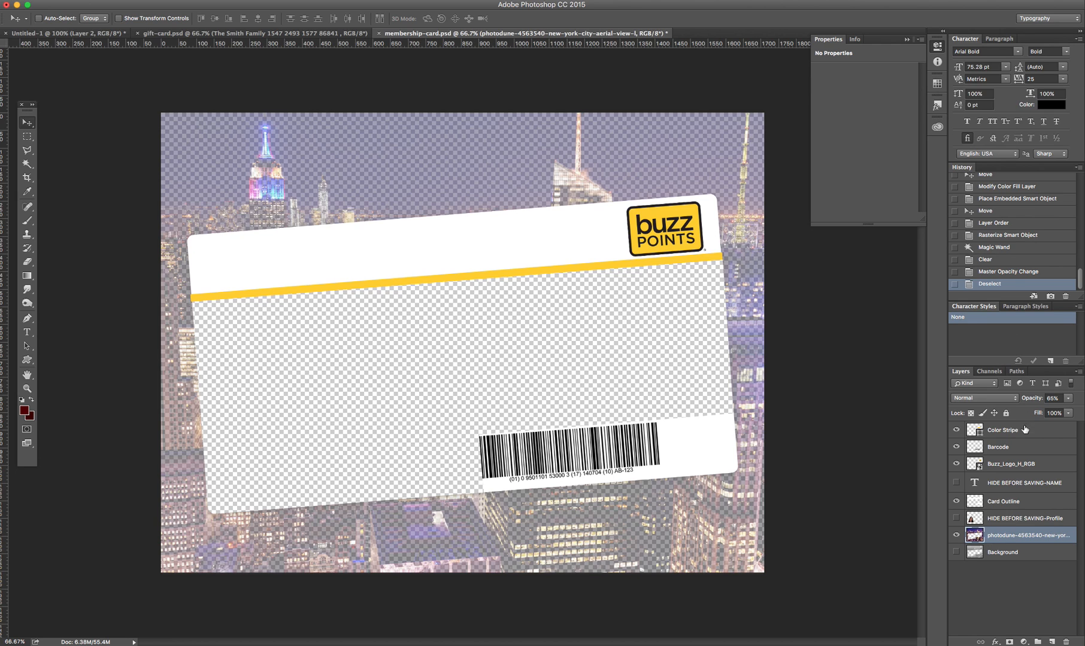
pyautogui.click(956, 483)
pyautogui.click(956, 518)
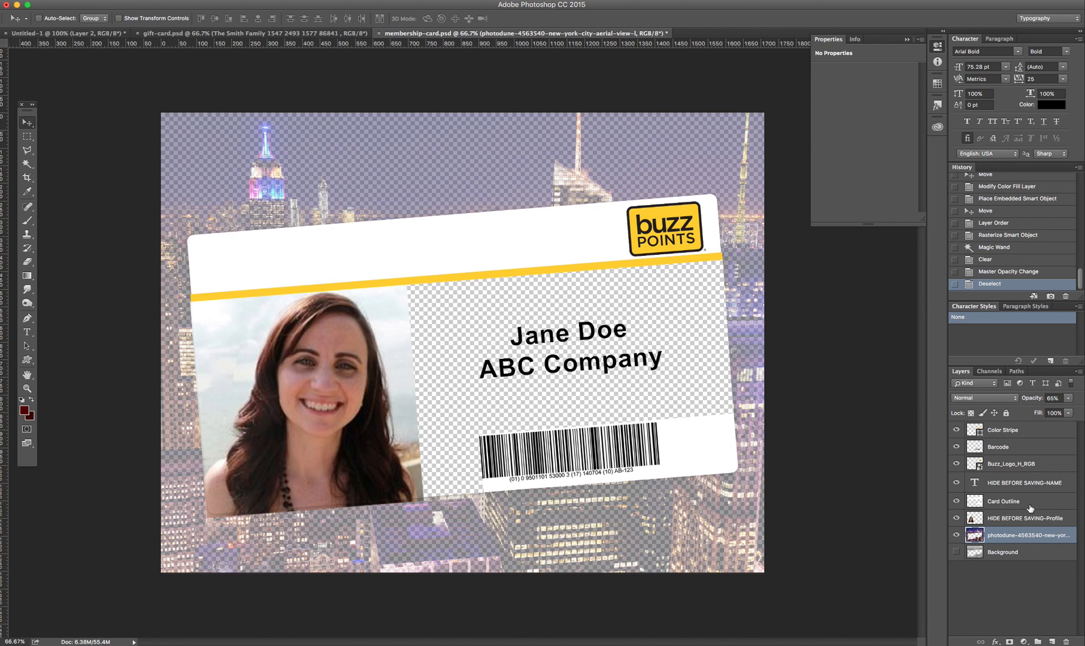
pyautogui.click(955, 518)
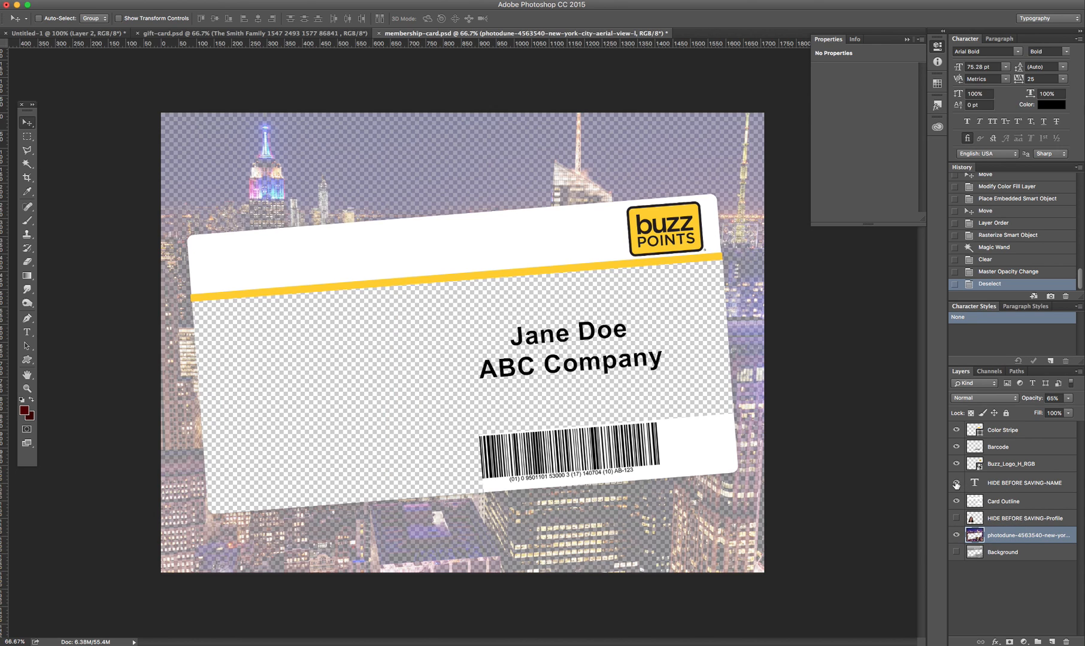
pyautogui.click(955, 483)
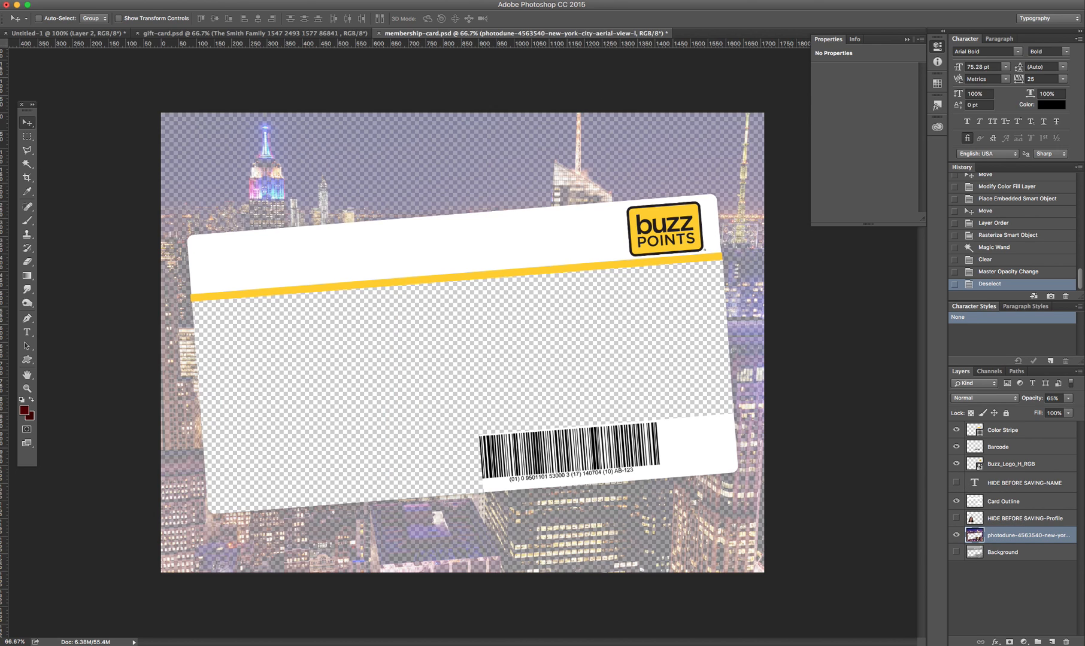